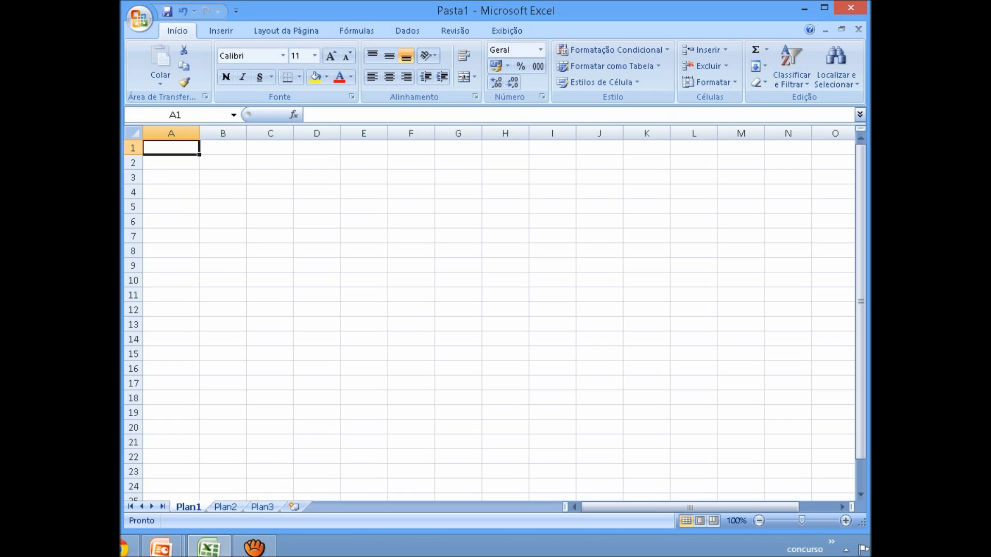
Enter the addition formula =2+2 in cell A1
type("=")
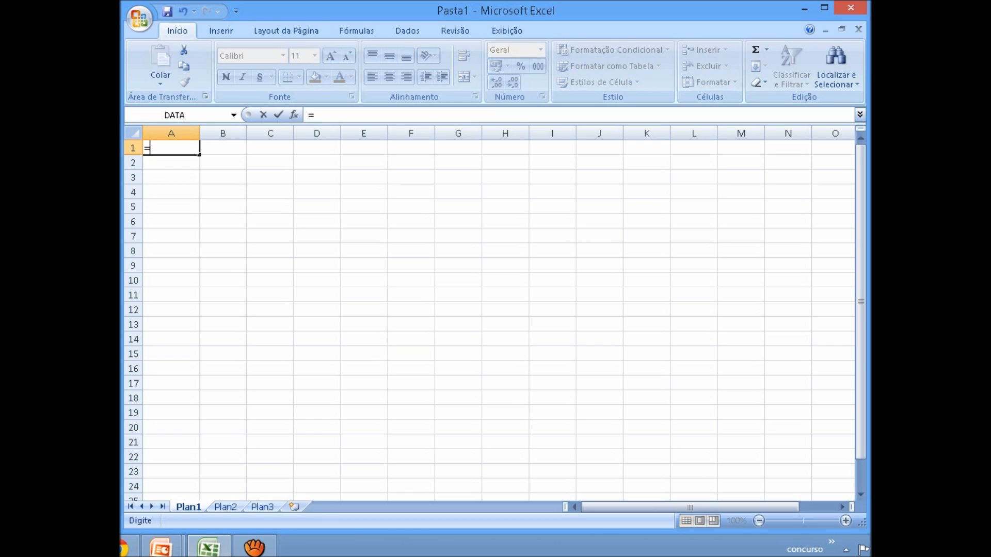
type("2+2")
key("Return")
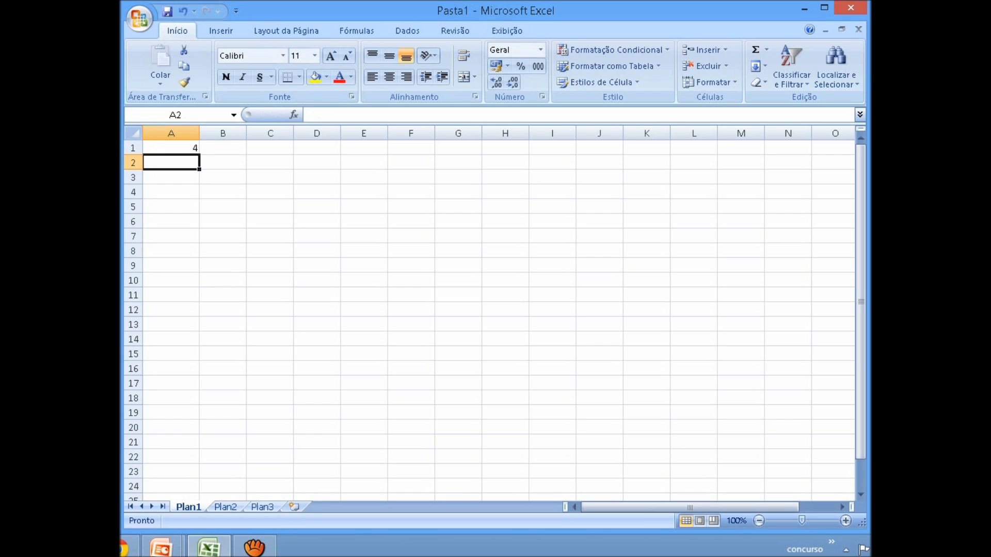
Examine the formula stored in cell A1, leaving its contents as they are
left_click(171, 148)
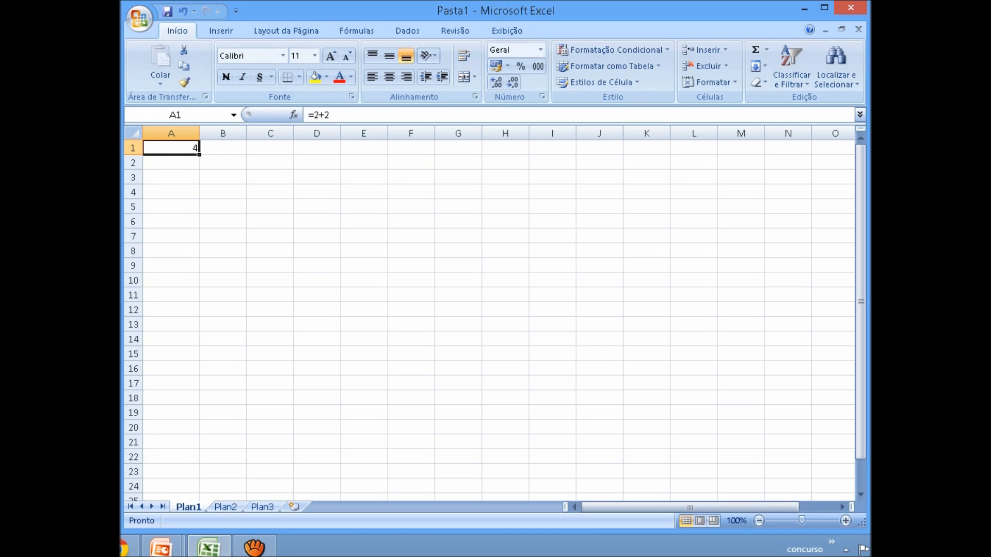
double_click(166, 150)
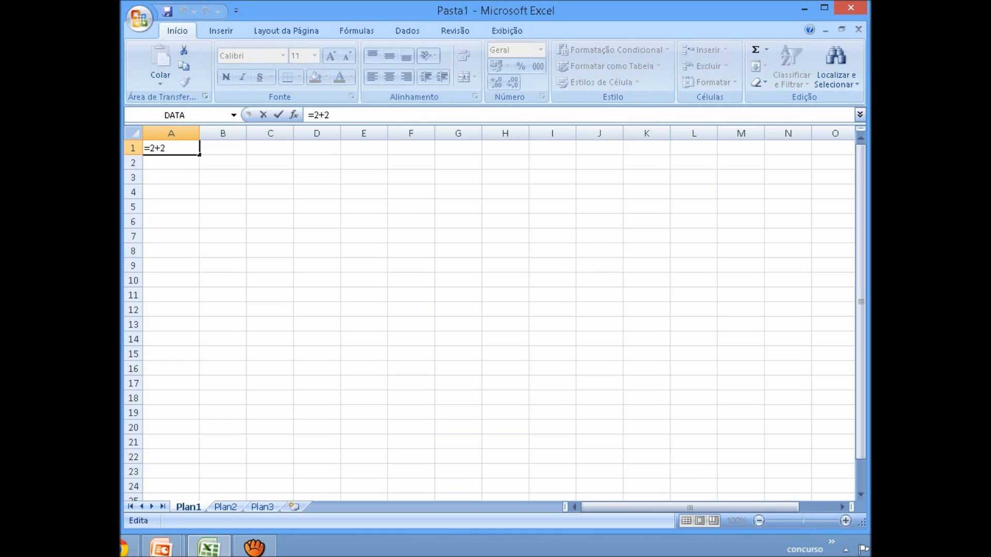
left_click_drag(155, 148, 160, 149)
key("Return")
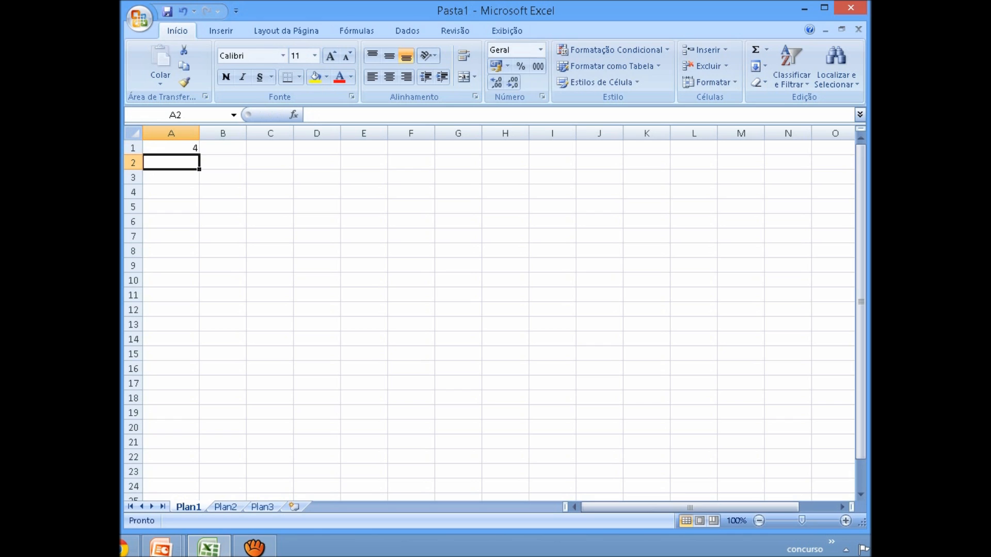
Enter the subtraction formula =2-2 in cell A2 and the multiplication formula =4*2 in A3
type("=2-2")
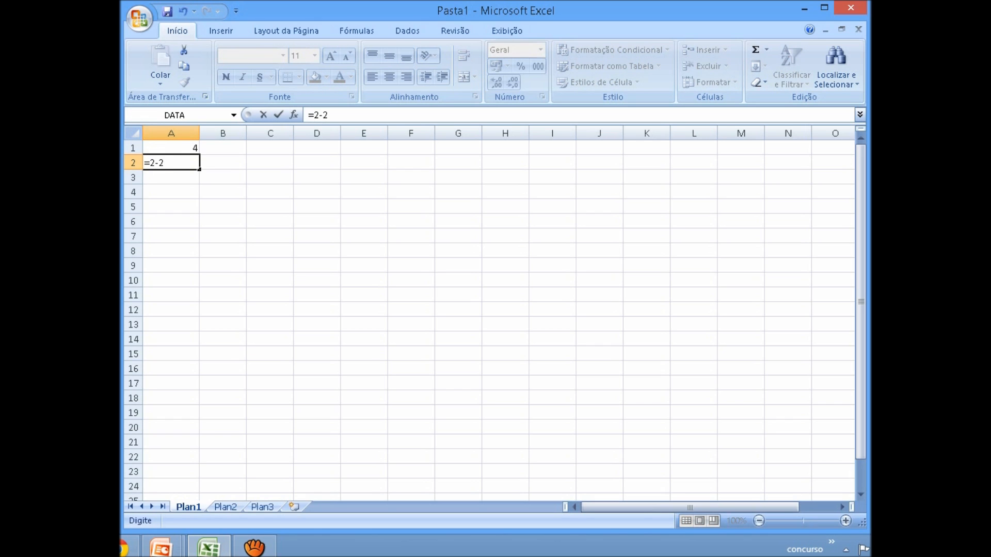
key("Return")
type("=")
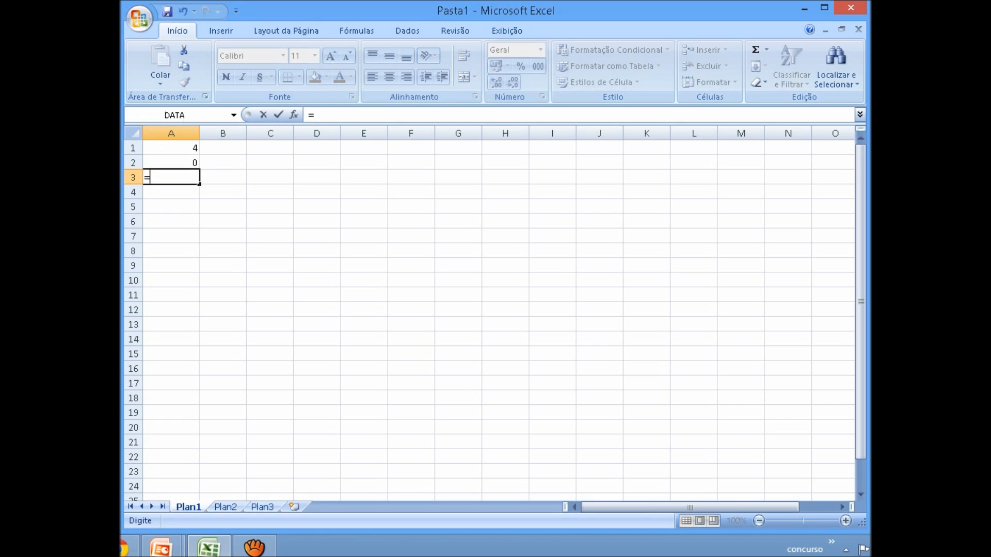
type("4*2")
key("Return")
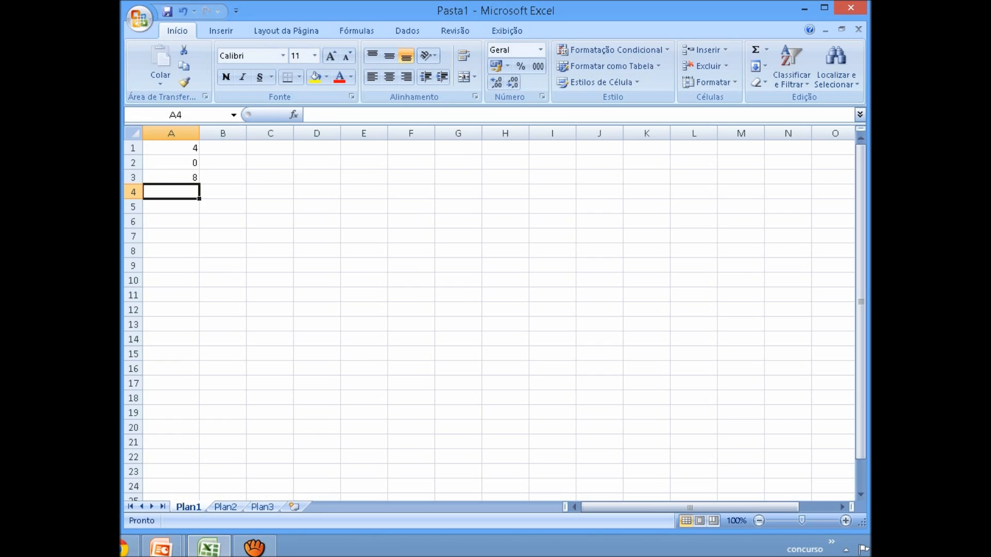
Enter the division formula =8/4 in cell A4 and the exponentiation formula =2^2 in A5
type("=")
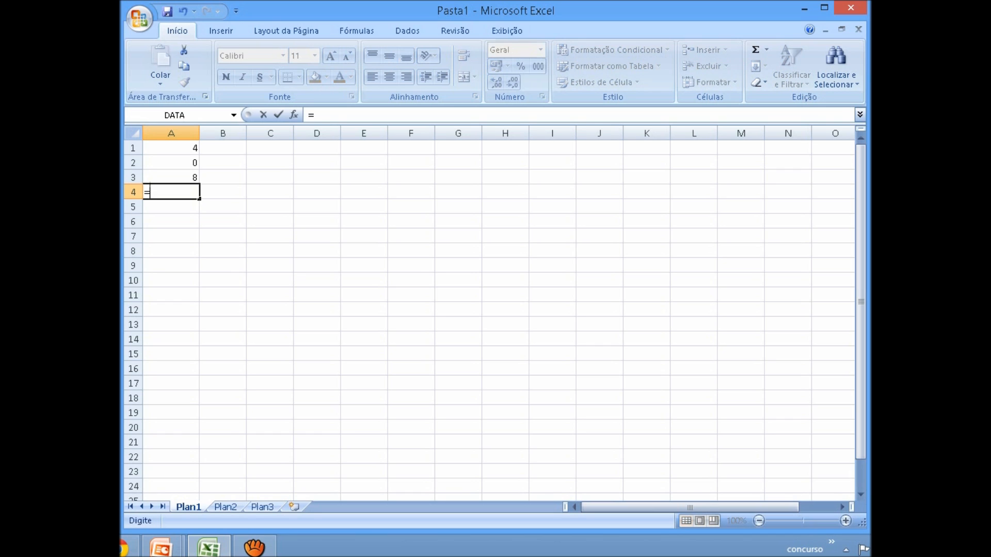
type("8/4")
key("Return")
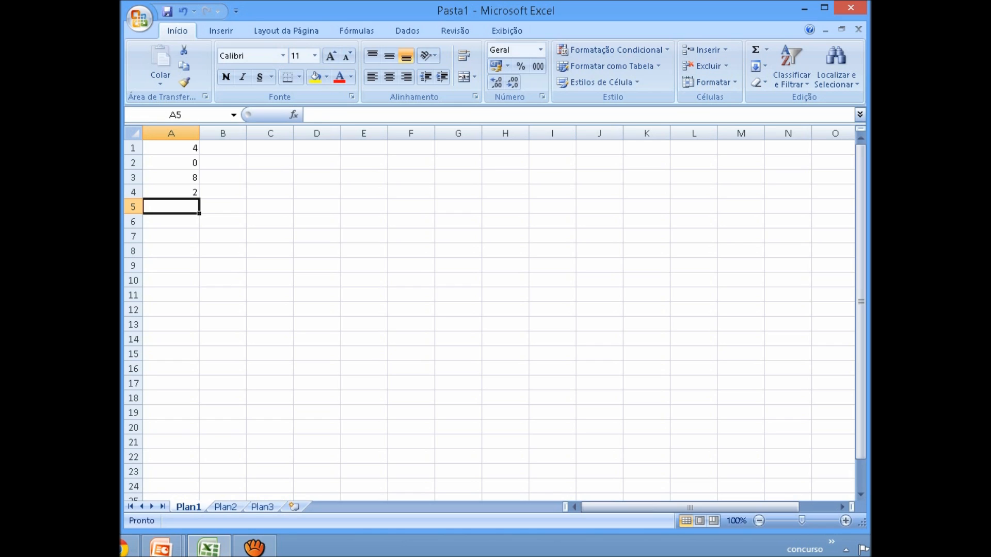
type("=2^2")
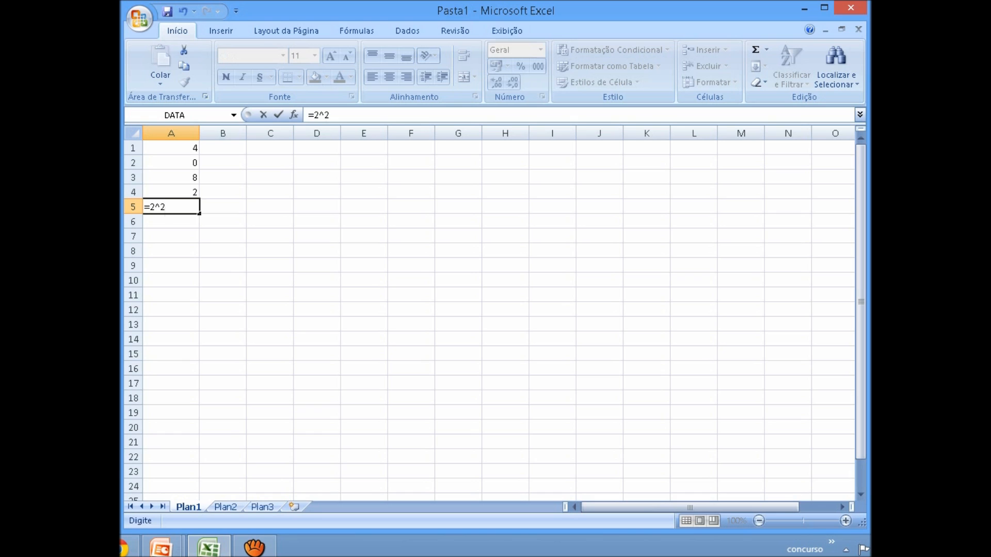
key("Return")
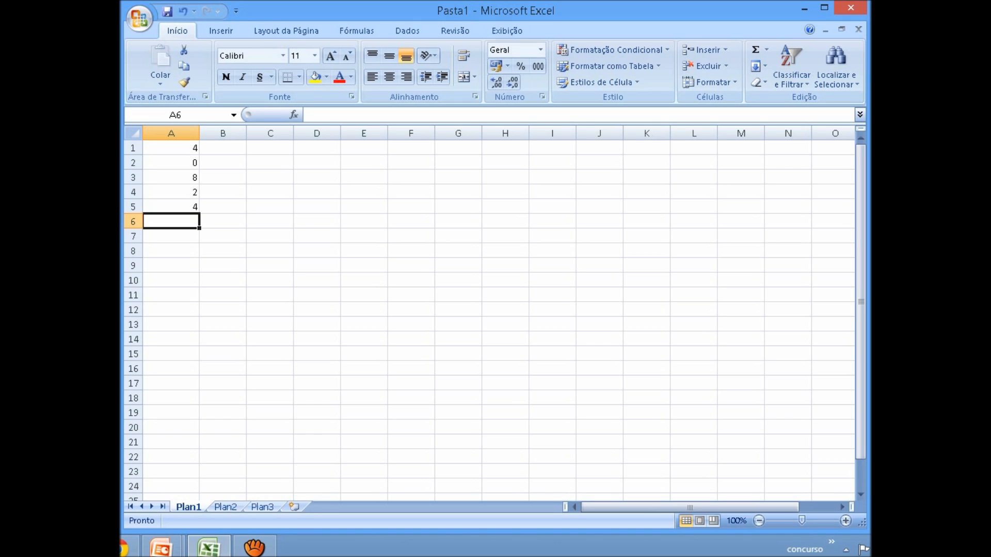
Start a list of arithmetic operators in column C by entering ^ in cell C2
key("Right")
key("Right")
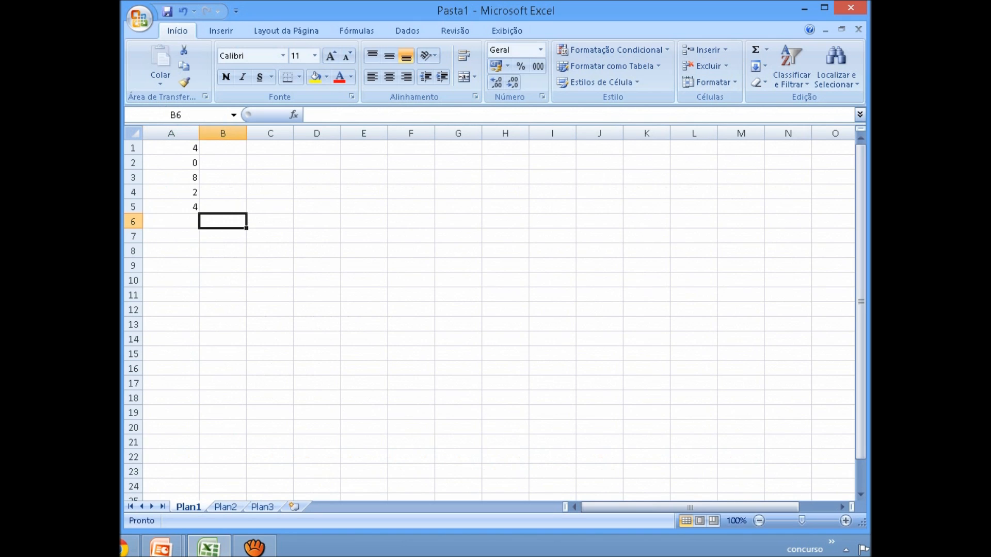
key("Up")
key("Up")
key("Up")
key("Up")
key("Up")
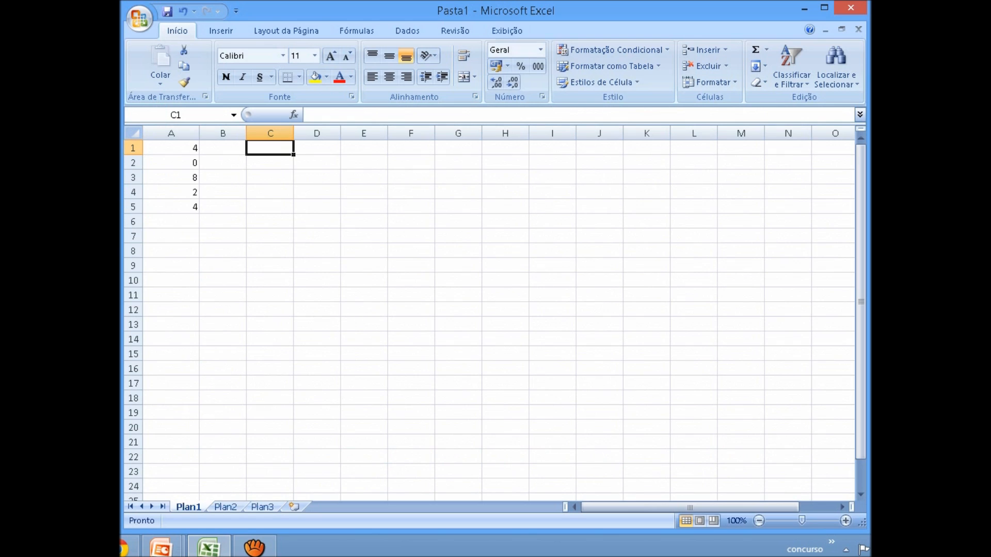
key("Down")
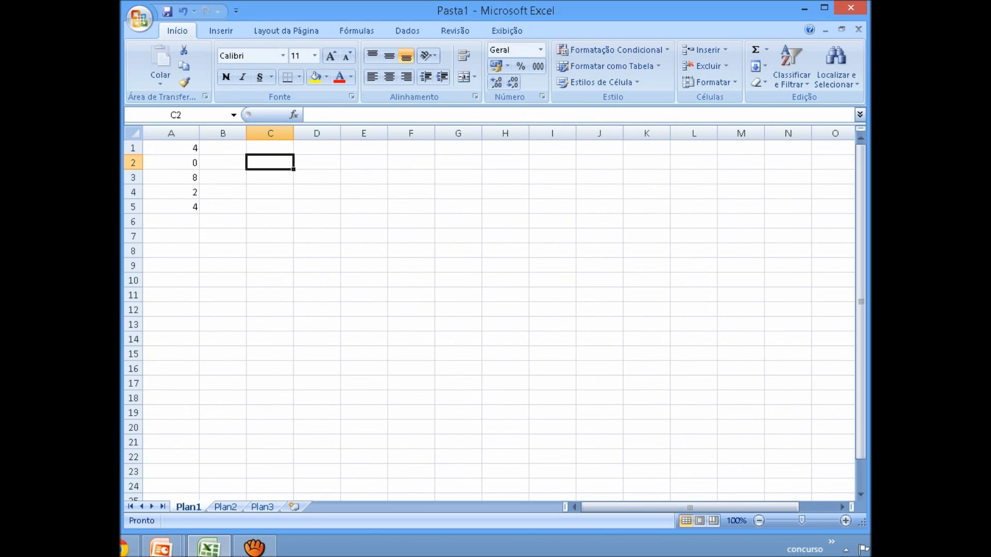
type("()")
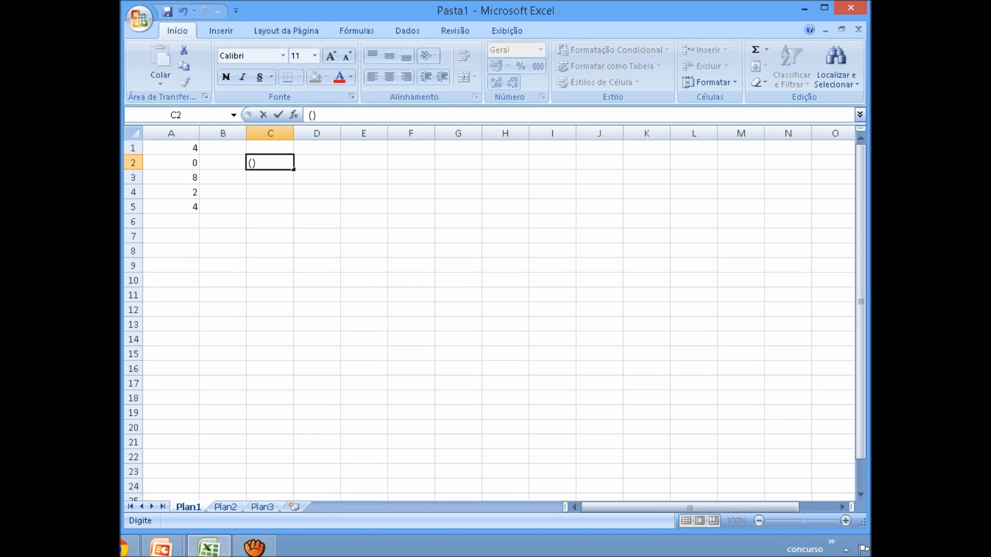
key("BackSpace")
key("BackSpace")
type("^")
key("Return")
Add the multiplication operator * in cell C3 and the division operator / in C4
type("*")
key("Return")
key("alt")
key("alt")
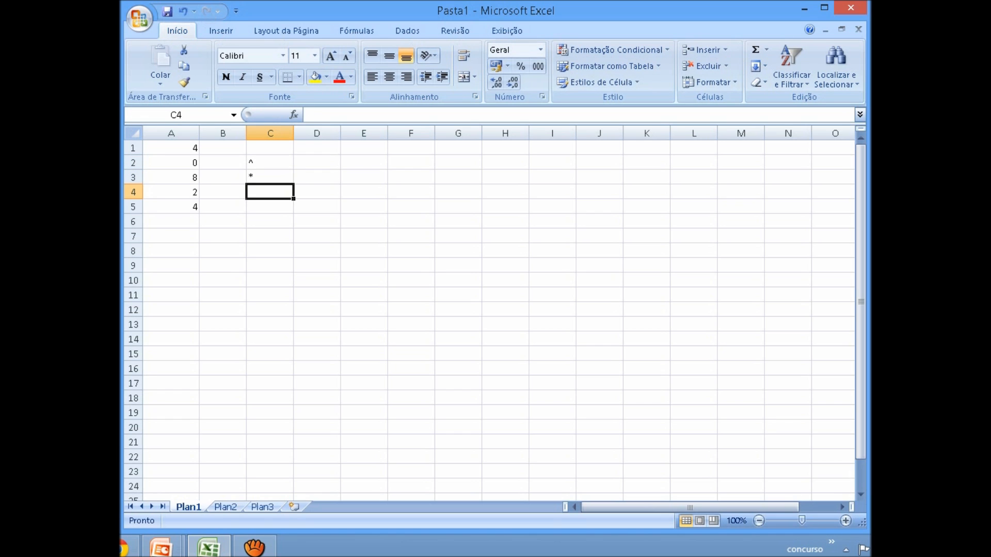
key("alt")
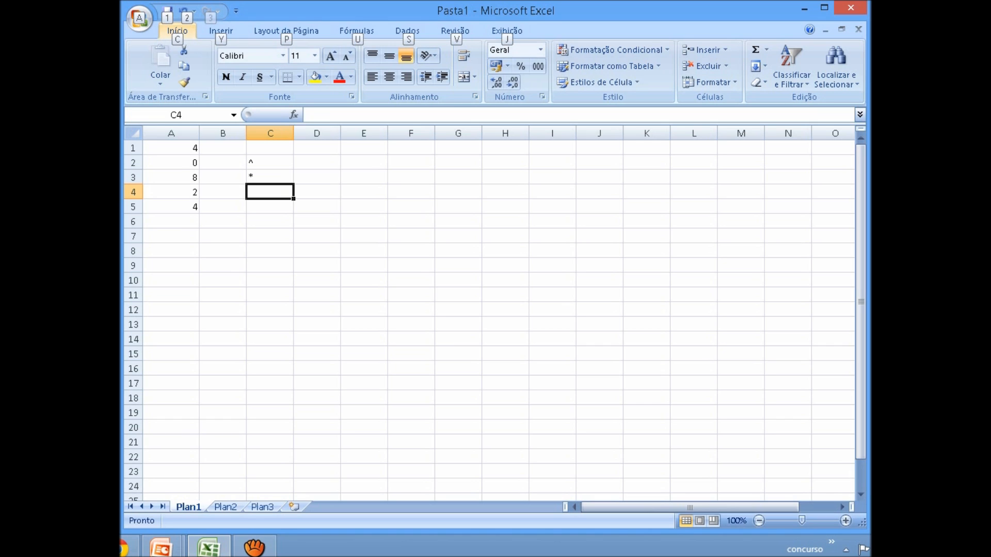
key("Escape")
key("BackSpace")
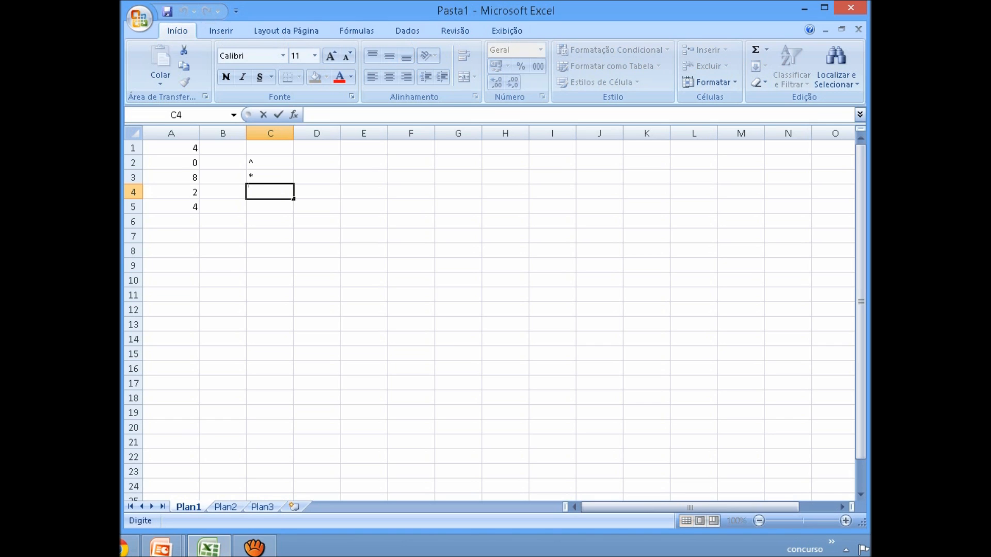
type("/")
key("Return")
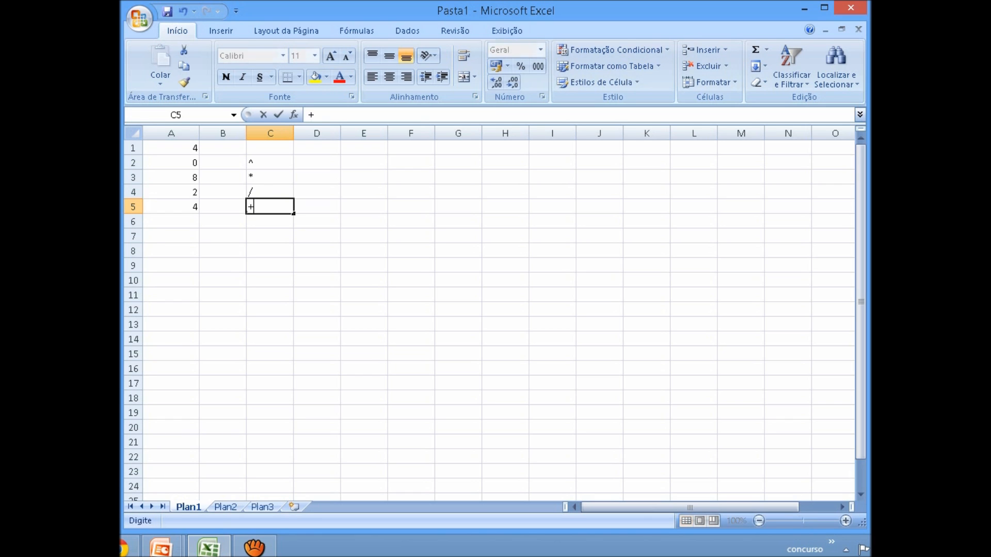
Complete the operator list with + in cell C5 and - in C6
type("+")
key("Return")
key("BackSpace")
type("-")
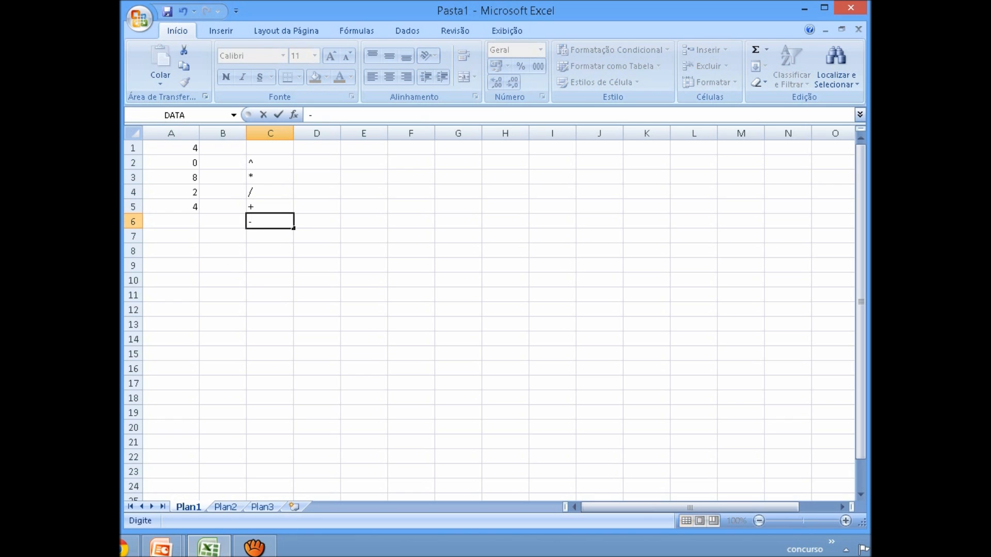
key("Return")
Write the combined-operator formula =(3+7)^3/2 in cell D3, beside the operator list
key("Up")
key("Up")
key("Up")
key("Up")
key("Right")
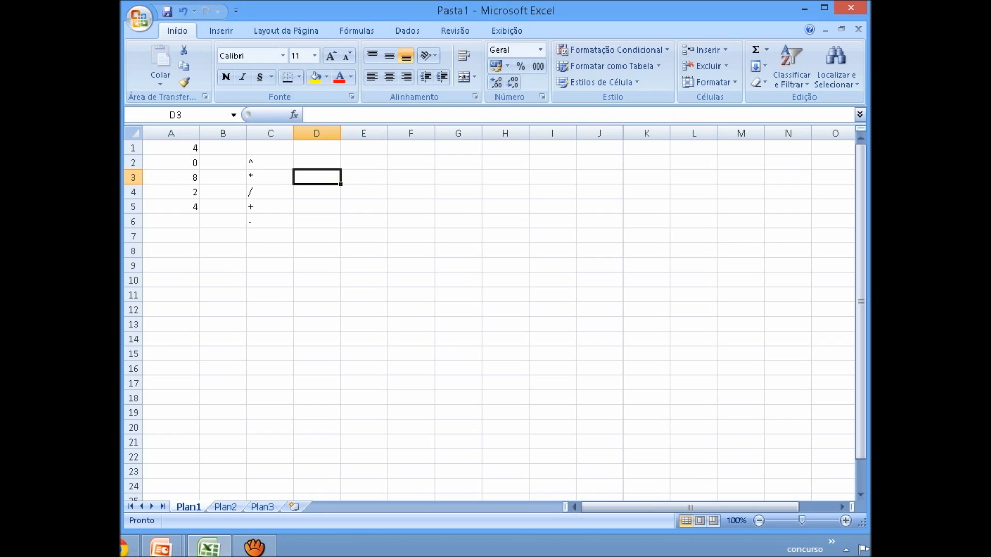
type("=(")
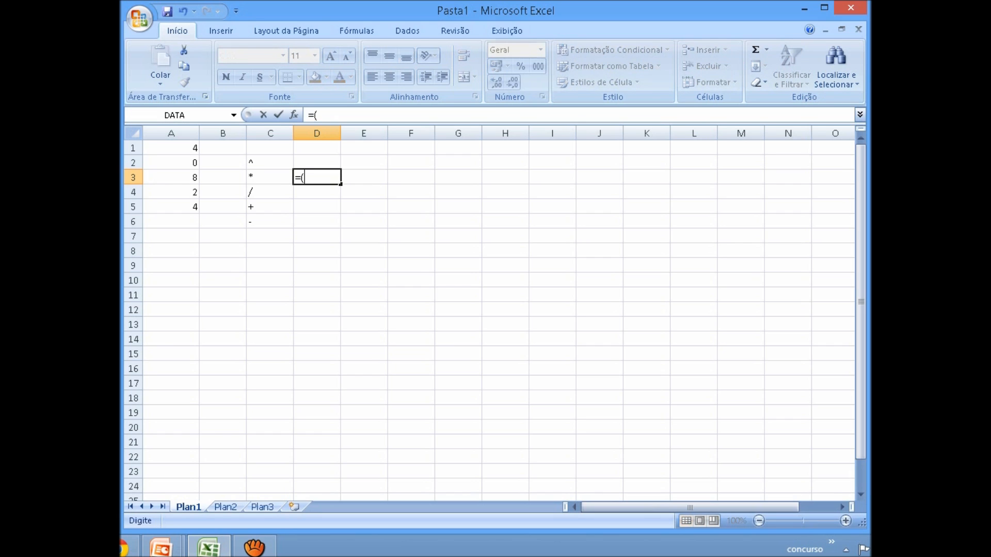
type("3")
type("*")
type("+")
type("7")
type(")")
type("^")
type("3")
type("/2")
Append -5 to the end of the formula in cell D3 and commit it
key("F2")
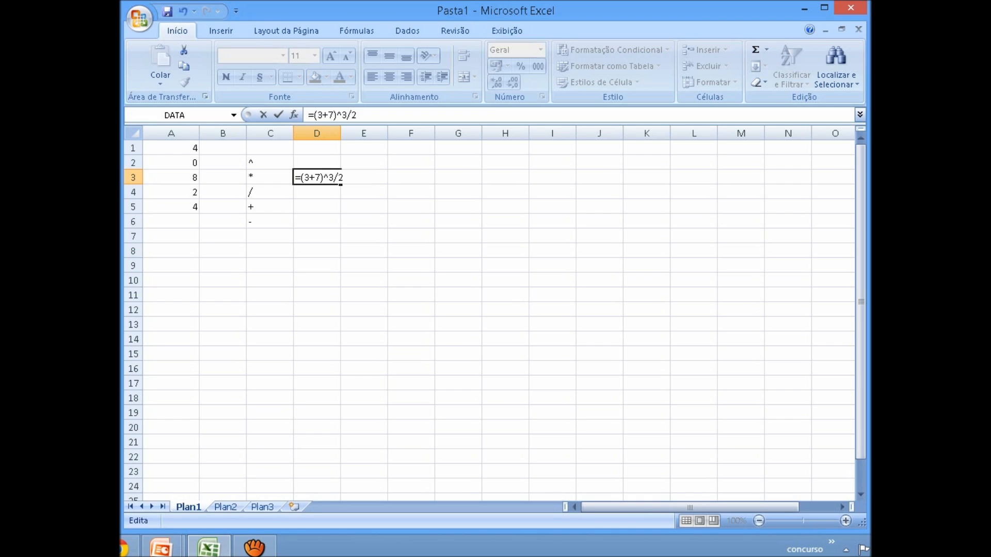
left_click(344, 177)
type("-5")
key("Return")
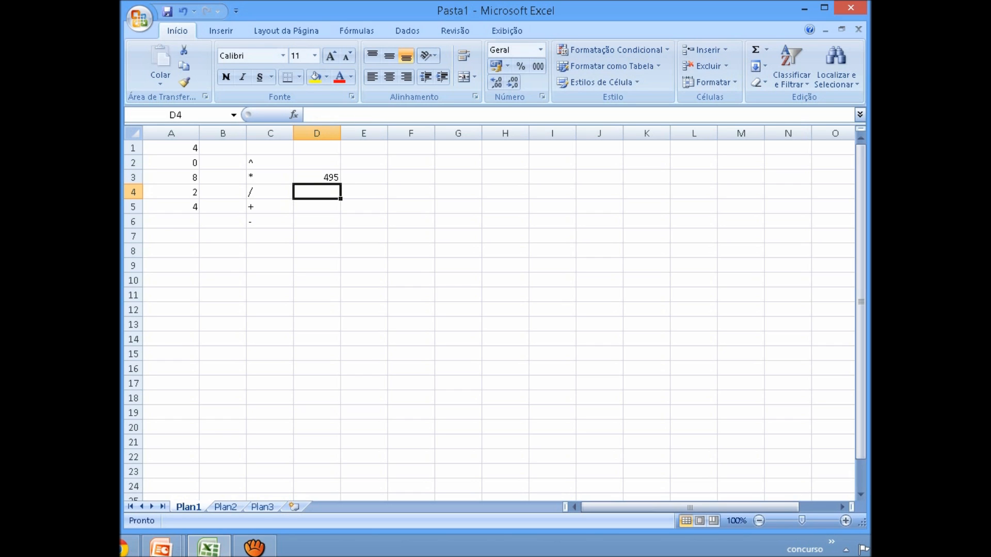